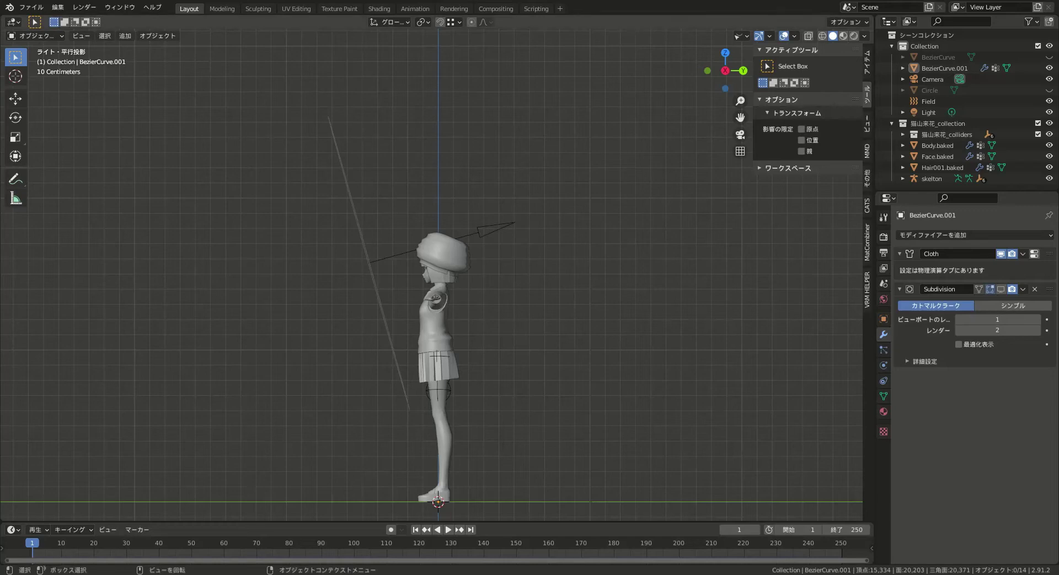
Step: Zoom onto the character's head and orbit from front to back while the cap's cloth simulation plays
{"action": "scroll", "coordinate": [425, 270], "scroll_direction": "up", "scroll_amount": 2}
{"action": "middle_click_drag", "start_coordinate": [425, 270], "coordinate": [457, 264]}
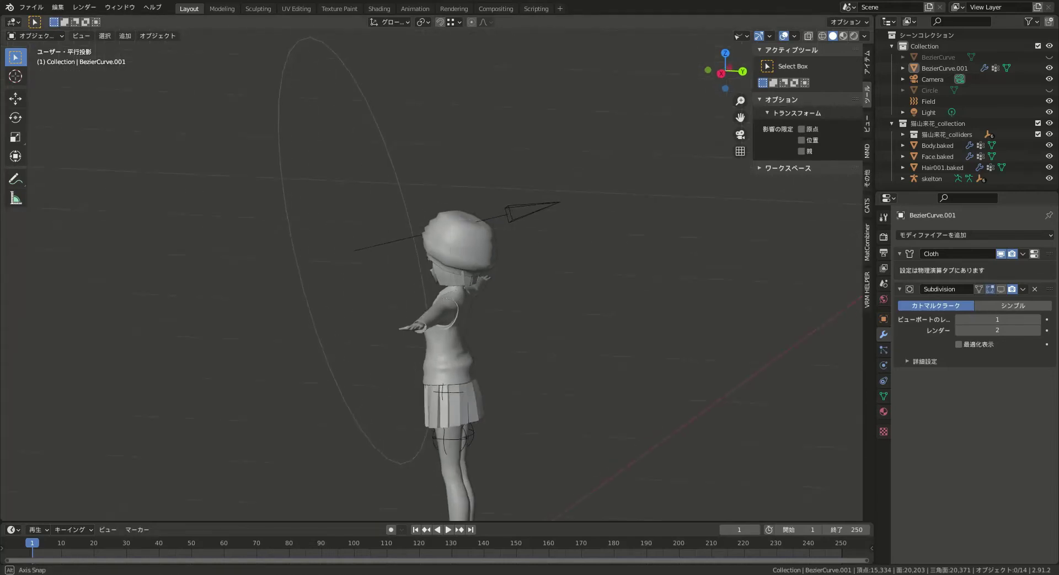
{"action": "scroll", "coordinate": [431, 270], "scroll_direction": "up", "scroll_amount": 2}
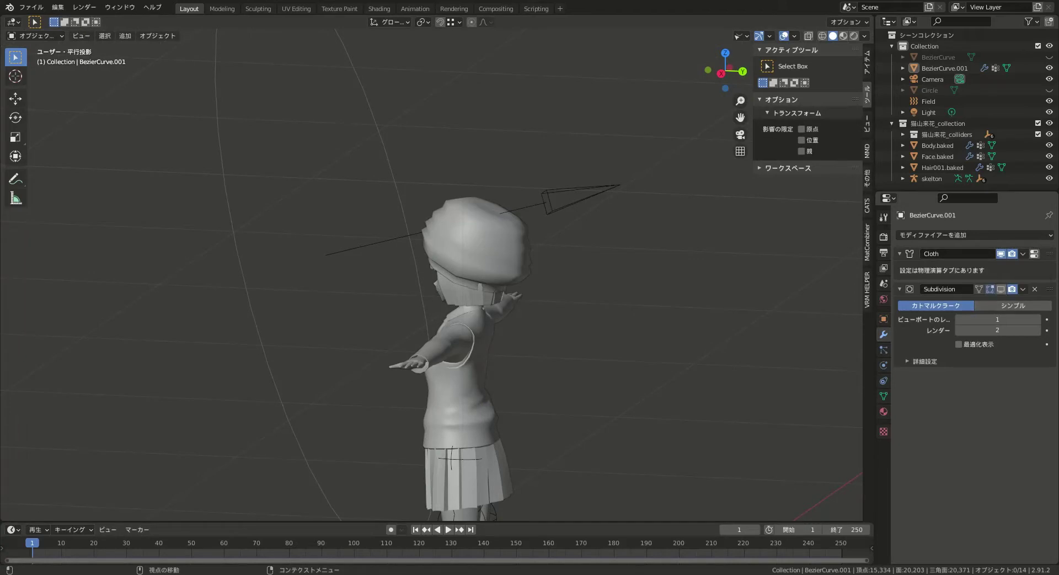
{"action": "middle_click_drag", "start_coordinate": [430, 270], "coordinate": [452, 270]}
{"action": "scroll", "coordinate": [430, 270], "scroll_direction": "up", "scroll_amount": 2}
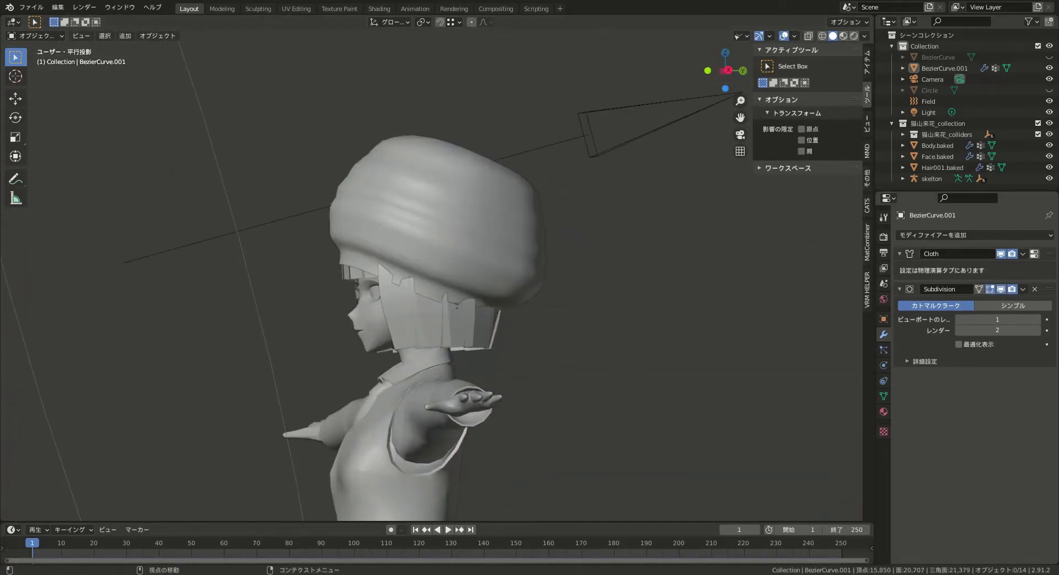
{"action": "middle_click_drag", "start_coordinate": [430, 270], "coordinate": [386, 270]}
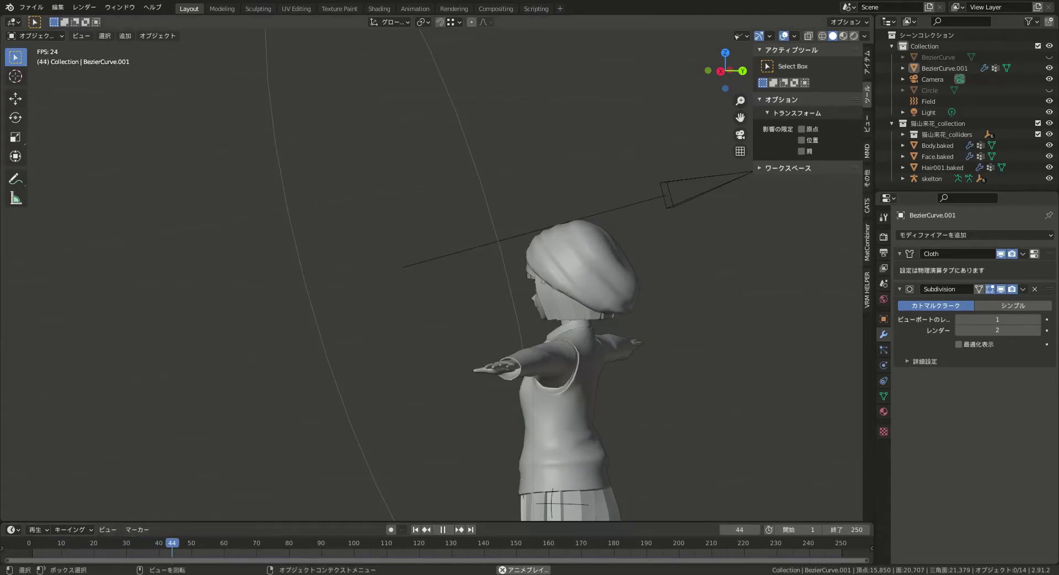
Step: Turn the character to face the viewer and toggle wireframe shading on and back off
{"action": "middle_click_drag", "start_coordinate": [386, 276], "coordinate": [441, 276]}
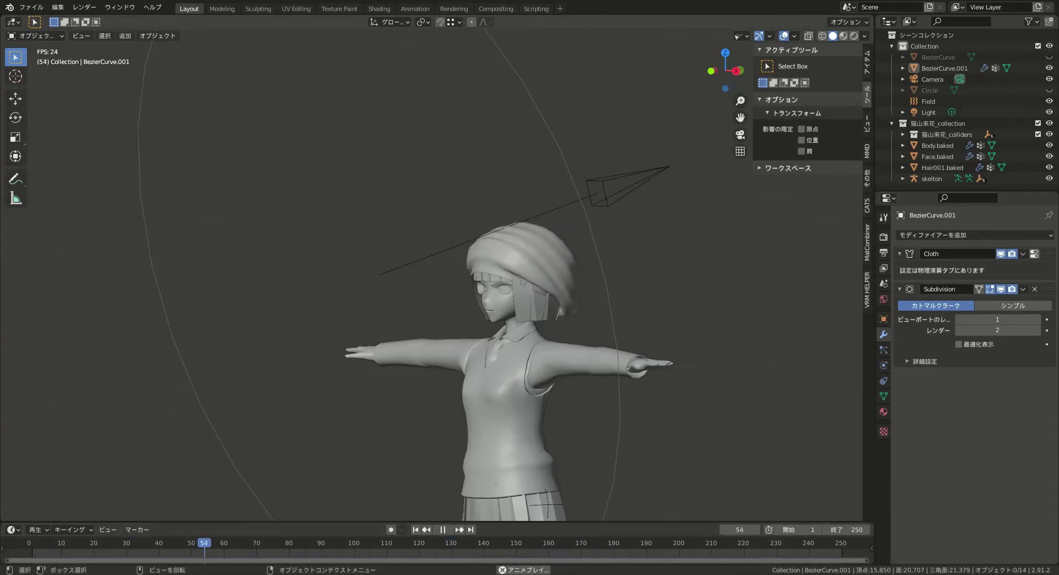
{"action": "key", "text": "shift+z"}
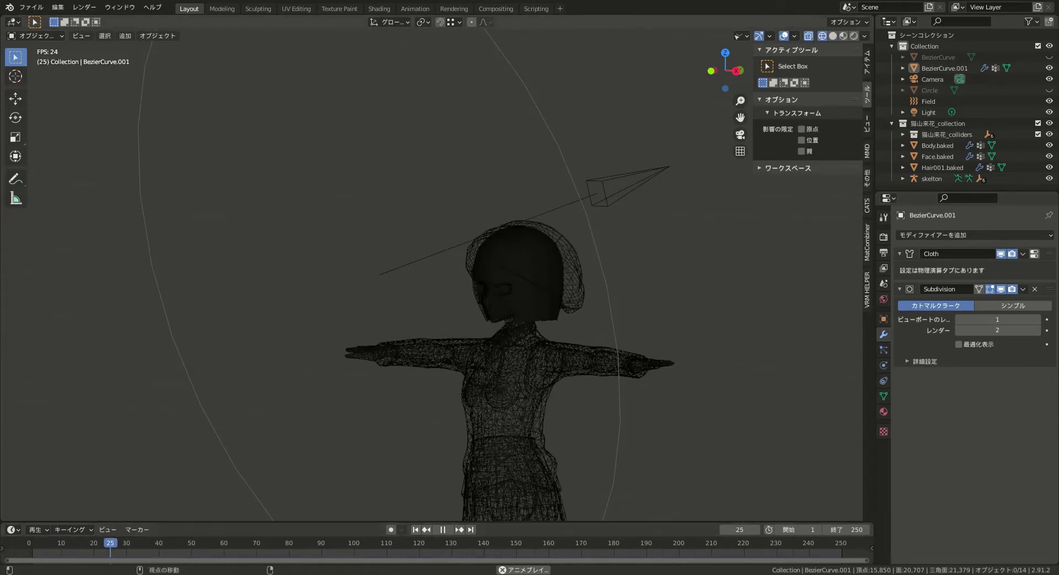
{"action": "key", "text": "shift+z"}
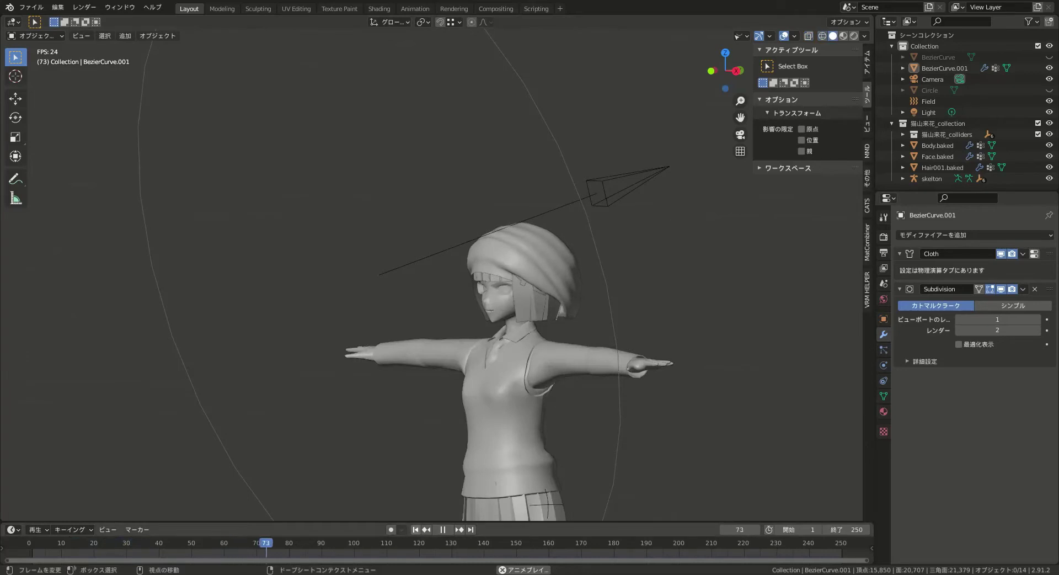
Step: Rewind the cloth simulation to the start and set viewport shading color to Texture
{"action": "key", "text": "shift+Left"}
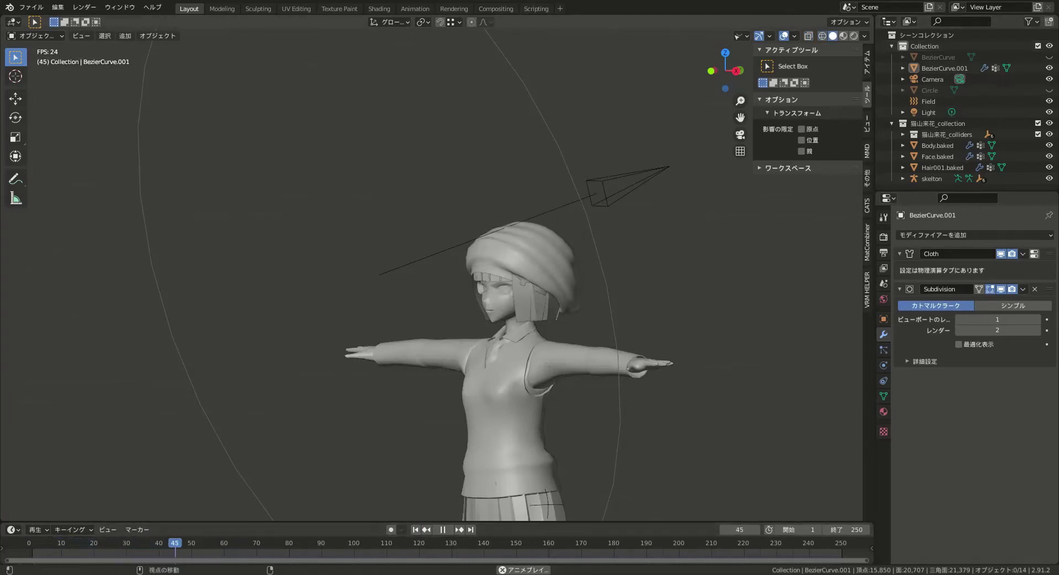
{"action": "left_click", "coordinate": [864, 35]}
{"action": "left_click", "coordinate": [908, 186]}
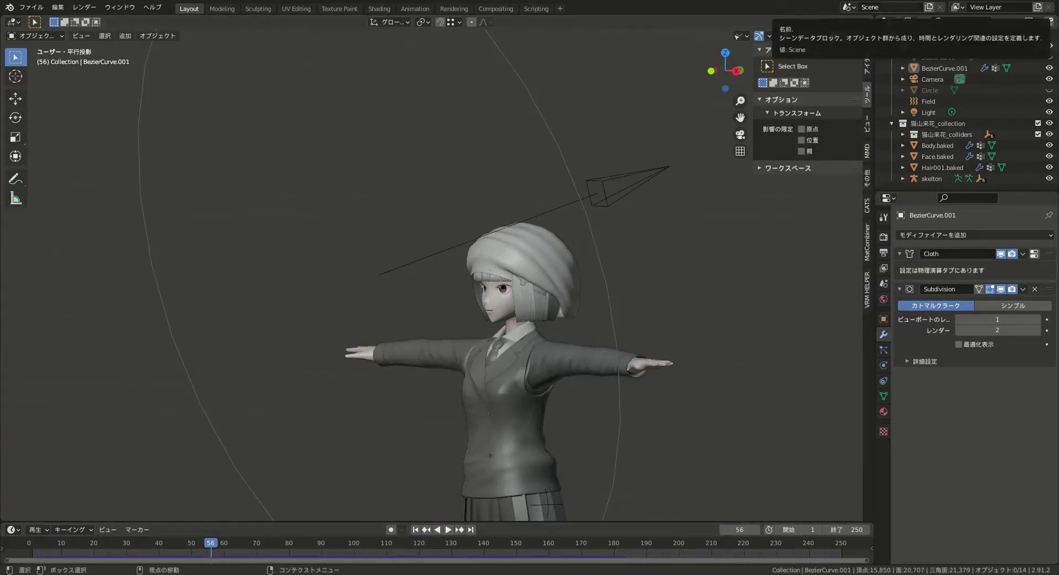
Step: Zoom onto the head and enter Edit Mode on the knit cap's mesh
{"action": "scroll", "coordinate": [430, 276], "scroll_direction": "up", "scroll_amount": 8}
{"action": "mouse_move", "coordinate": [431, 276]}
{"action": "middle_mouse_down"}
{"action": "mouse_move", "coordinate": [441, 265]}
{"action": "mouse_move", "coordinate": [386, 275]}
{"action": "middle_mouse_up"}
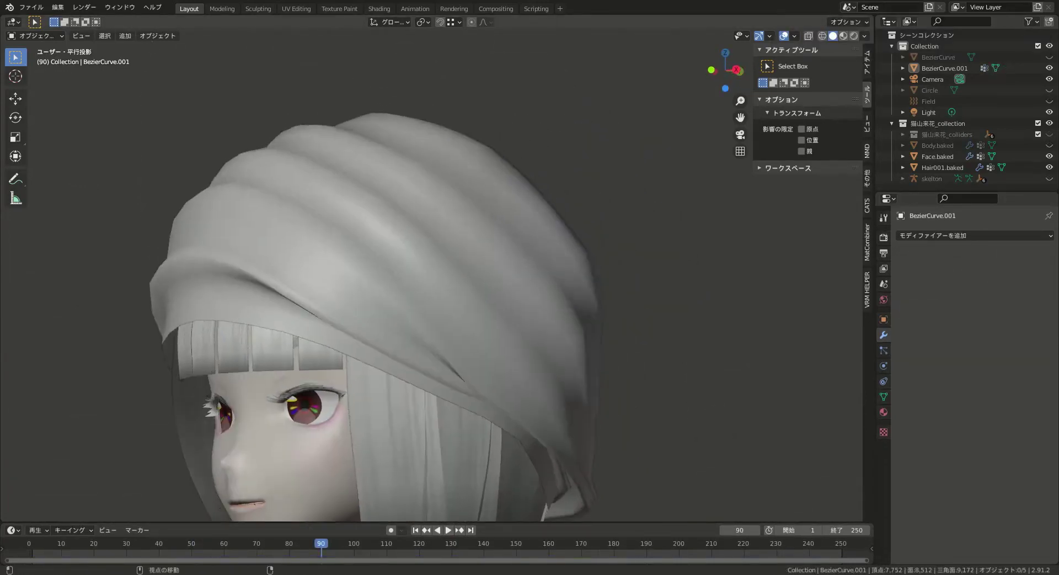
{"action": "key", "text": "Tab"}
Step: Orbit around the cap to inspect it from the left, above, behind and front
{"action": "middle_click_drag", "start_coordinate": [430, 276], "coordinate": [375, 276]}
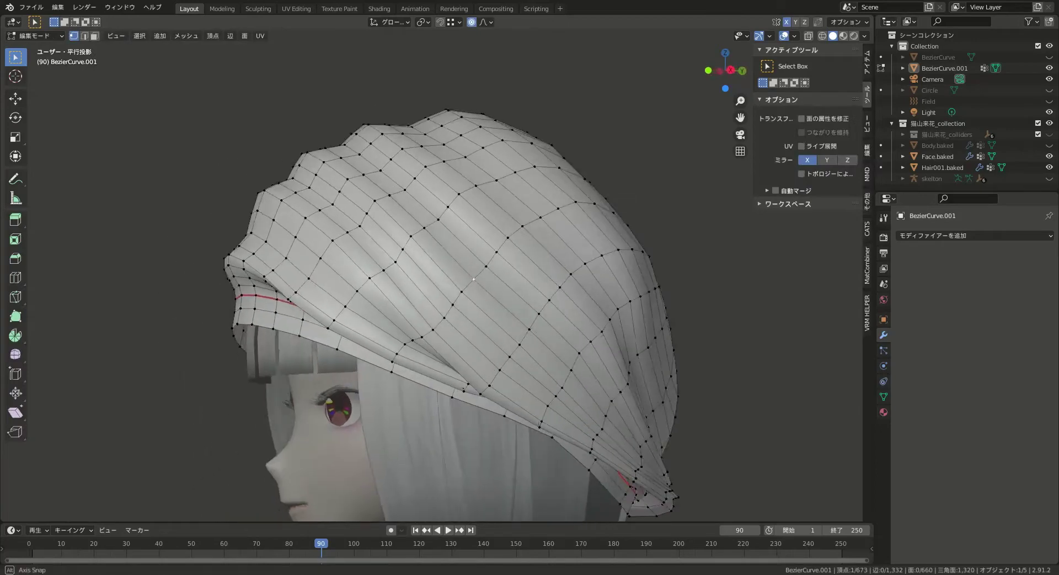
{"action": "scroll", "coordinate": [473, 278], "scroll_direction": "down", "scroll_amount": 4}
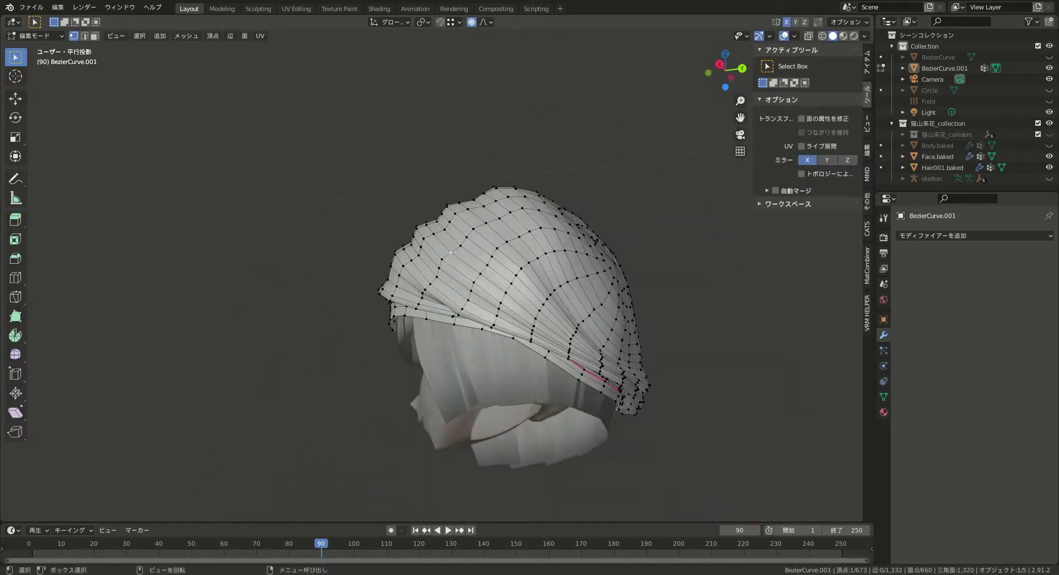
{"action": "mouse_move", "coordinate": [473, 278]}
{"action": "middle_mouse_down"}
{"action": "mouse_move", "coordinate": [446, 246]}
{"action": "mouse_move", "coordinate": [436, 264]}
{"action": "middle_mouse_up"}
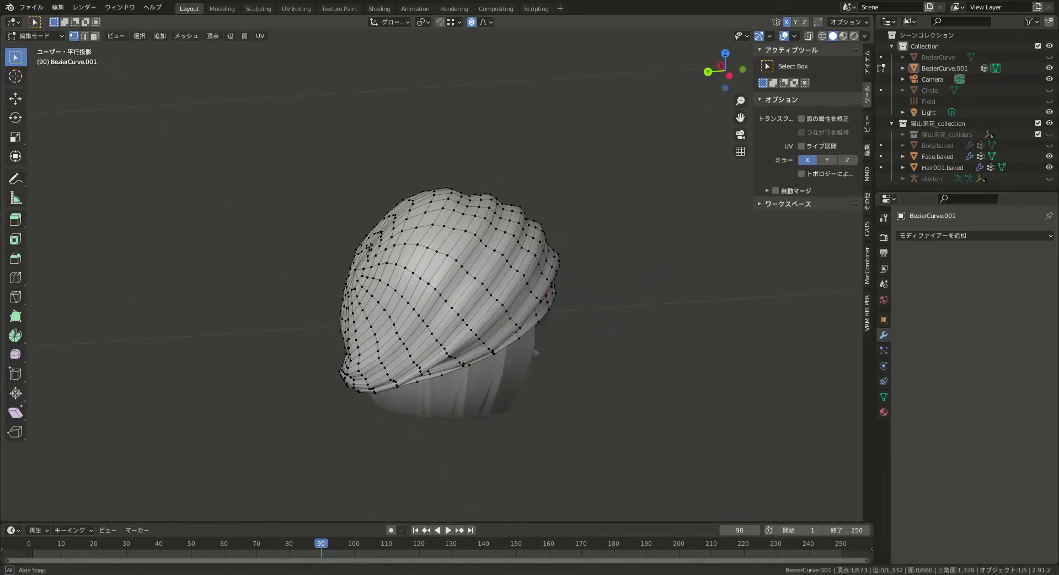
{"action": "scroll", "coordinate": [435, 265], "scroll_direction": "up", "scroll_amount": 3}
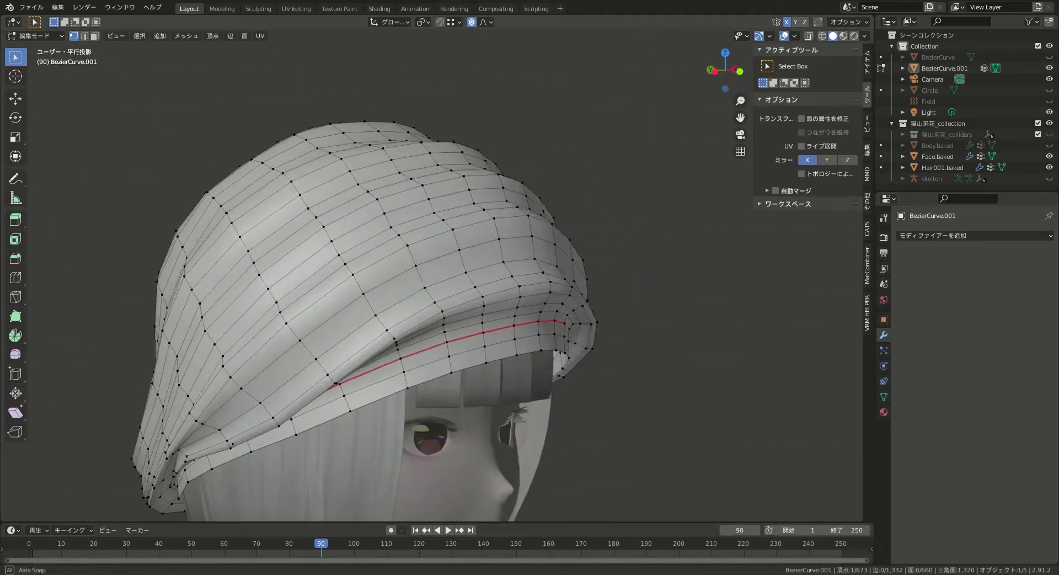
{"action": "middle_click_drag", "start_coordinate": [436, 265], "coordinate": [522, 288]}
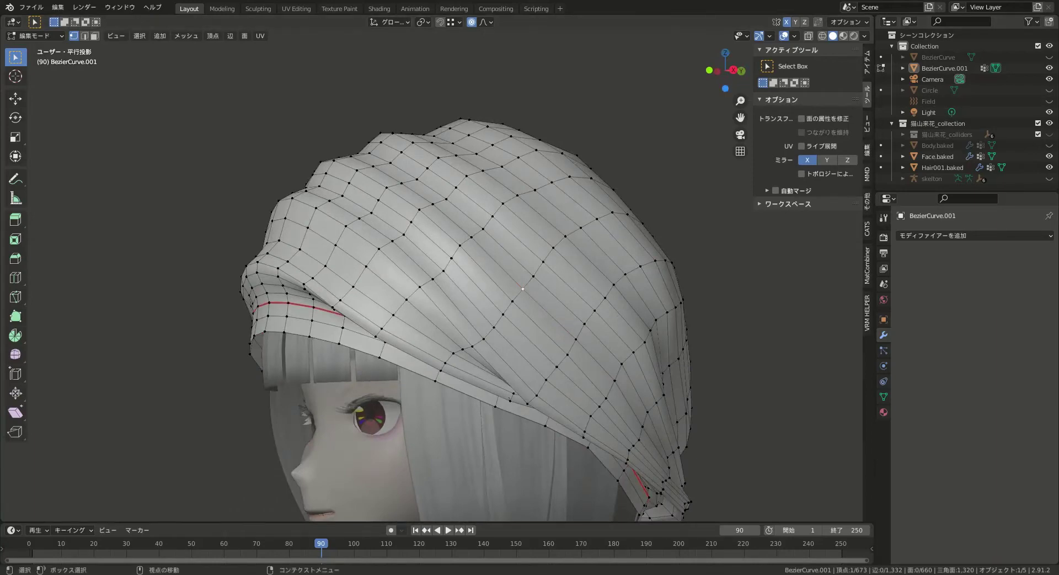
{"action": "middle_click_drag", "start_coordinate": [522, 288], "coordinate": [523, 288]}
Step: Return to Object Mode, switch to the UV Editing workspace, and select the entire cap mesh in Edit Mode
{"action": "key", "text": "Tab"}
{"action": "scroll", "coordinate": [422, 215], "scroll_direction": "up", "scroll_amount": 1}
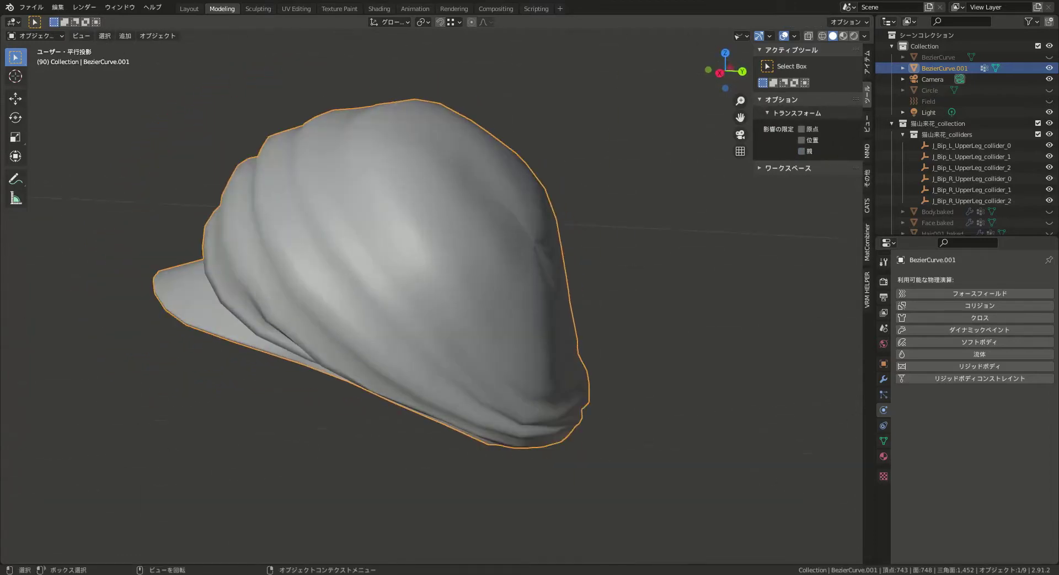
{"action": "key", "text": "ctrl+Page_Down"}
{"action": "key", "text": "ctrl+Page_Down"}
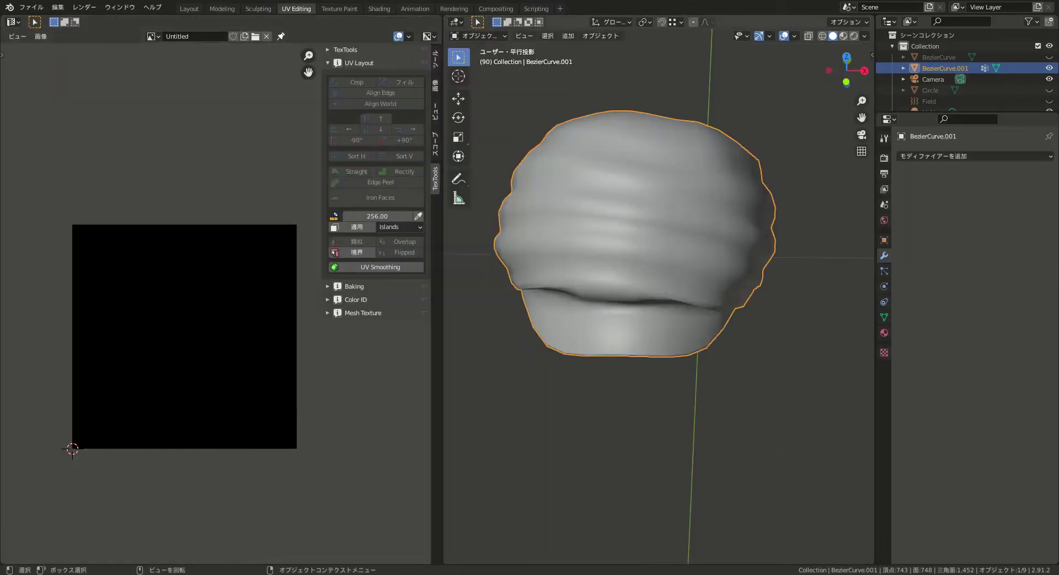
{"action": "key", "text": "Tab"}
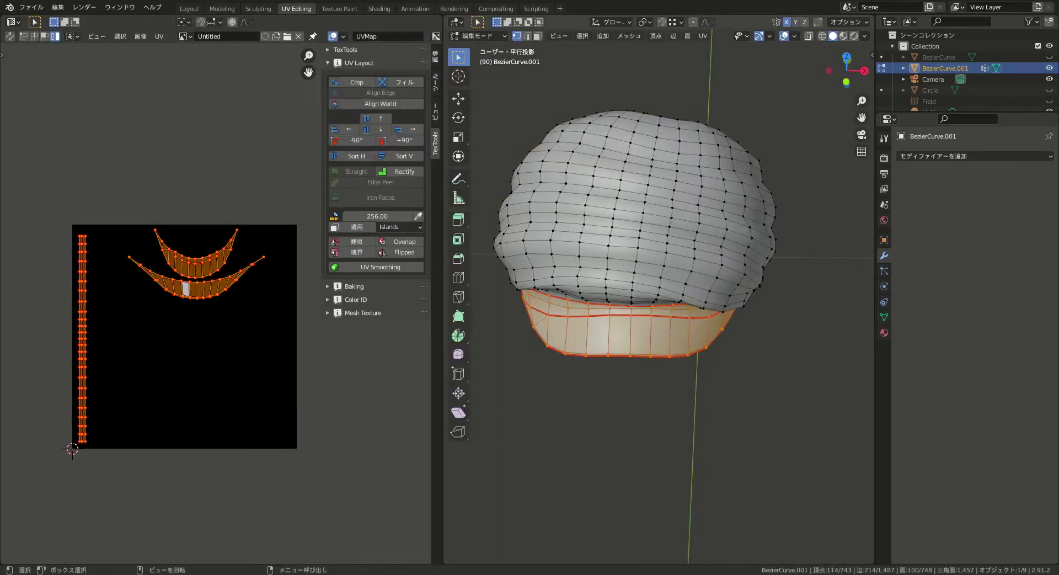
{"action": "key", "text": "a"}
{"action": "mouse_move", "coordinate": [634, 386]}
{"action": "middle_mouse_down"}
{"action": "mouse_move", "coordinate": [799, 359]}
{"action": "mouse_move", "coordinate": [871, 554]}
{"action": "middle_mouse_up"}
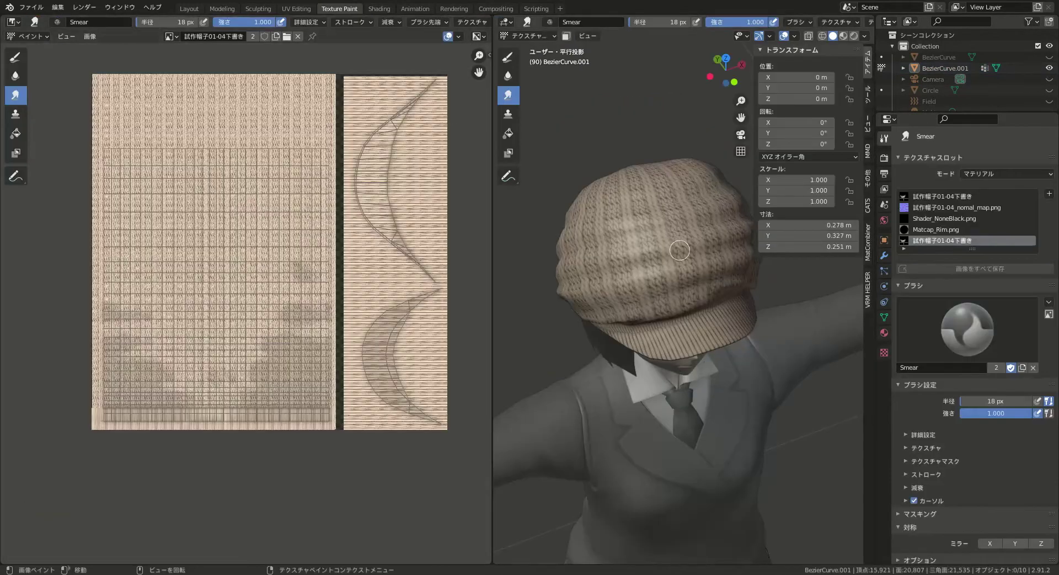
Step: Orbit around the textured cap to view its cable-knit pattern
{"action": "scroll", "coordinate": [679, 250], "scroll_direction": "up", "scroll_amount": 2}
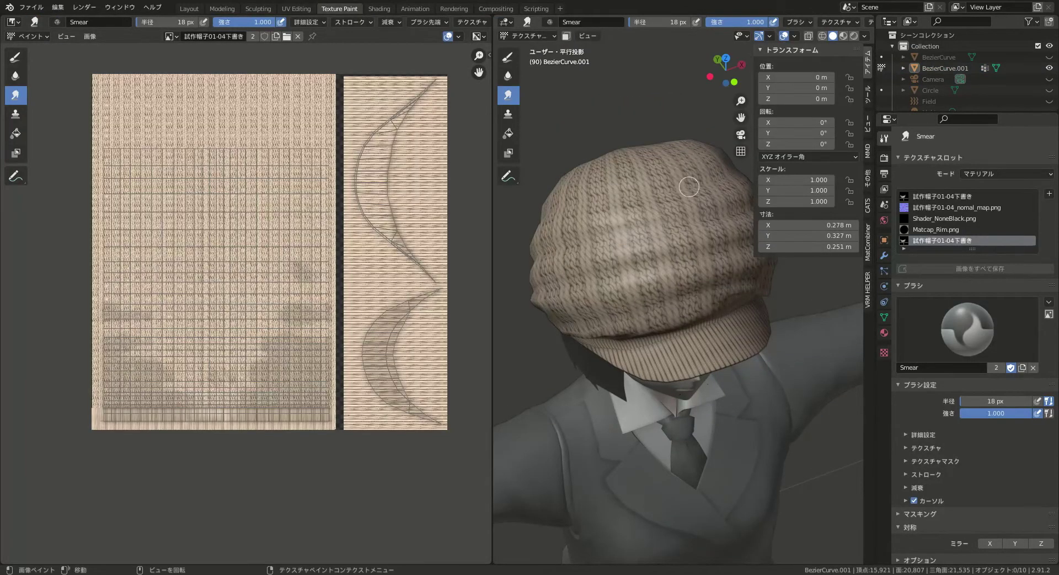
{"action": "middle_click_drag", "start_coordinate": [689, 186], "coordinate": [775, 203]}
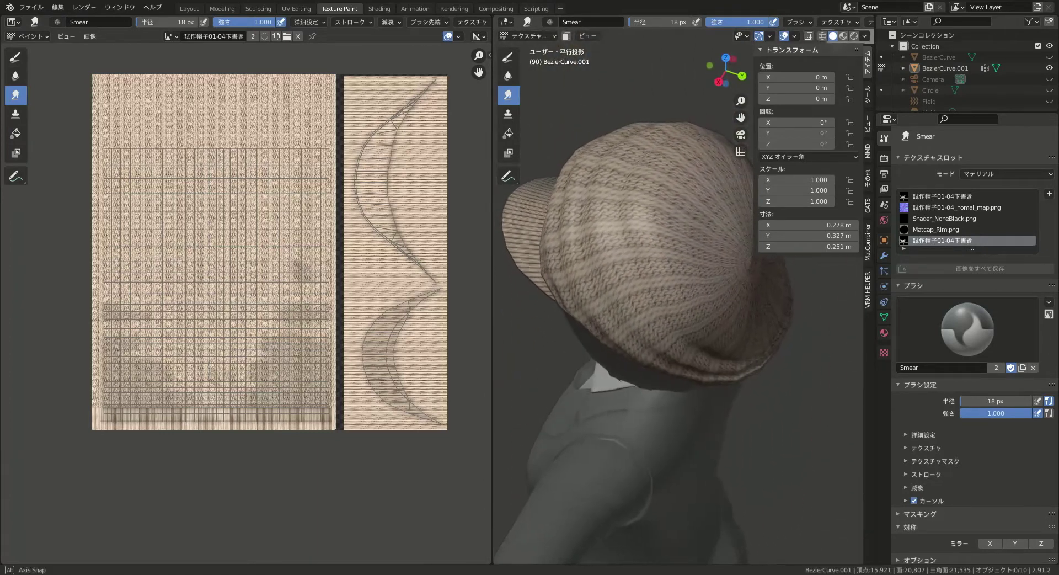
{"action": "middle_click_drag", "start_coordinate": [656, 190], "coordinate": [663, 192]}
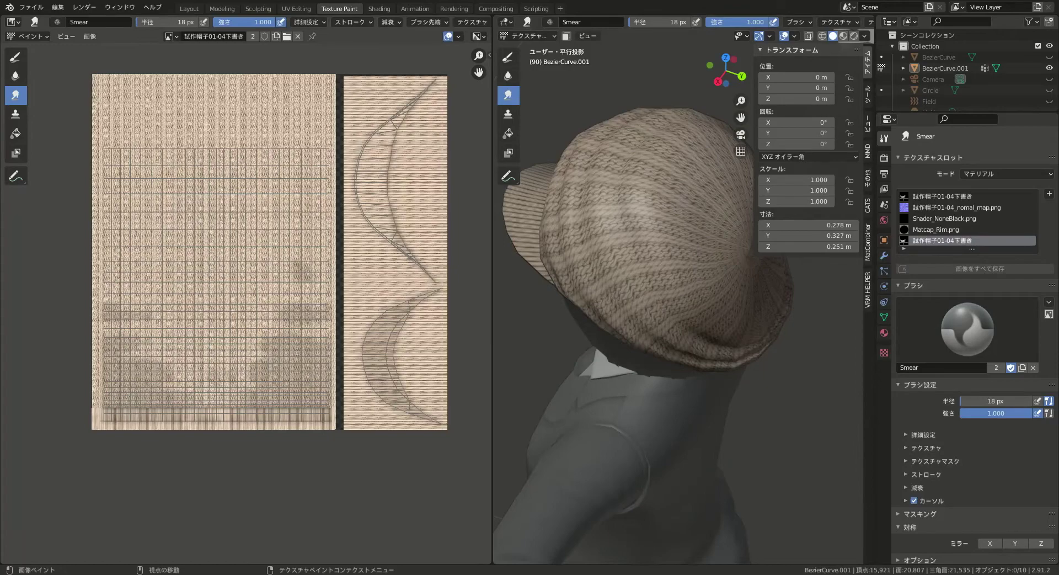
Step: Zoom in and out on the knit texture, then move to the Shading workspace
{"action": "scroll", "coordinate": [207, 126], "scroll_direction": "up", "scroll_amount": 2}
{"action": "scroll", "coordinate": [207, 126], "scroll_direction": "up", "scroll_amount": 4}
{"action": "scroll", "coordinate": [208, 126], "scroll_direction": "up", "scroll_amount": 2}
{"action": "scroll", "coordinate": [208, 126], "scroll_direction": "up", "scroll_amount": 3}
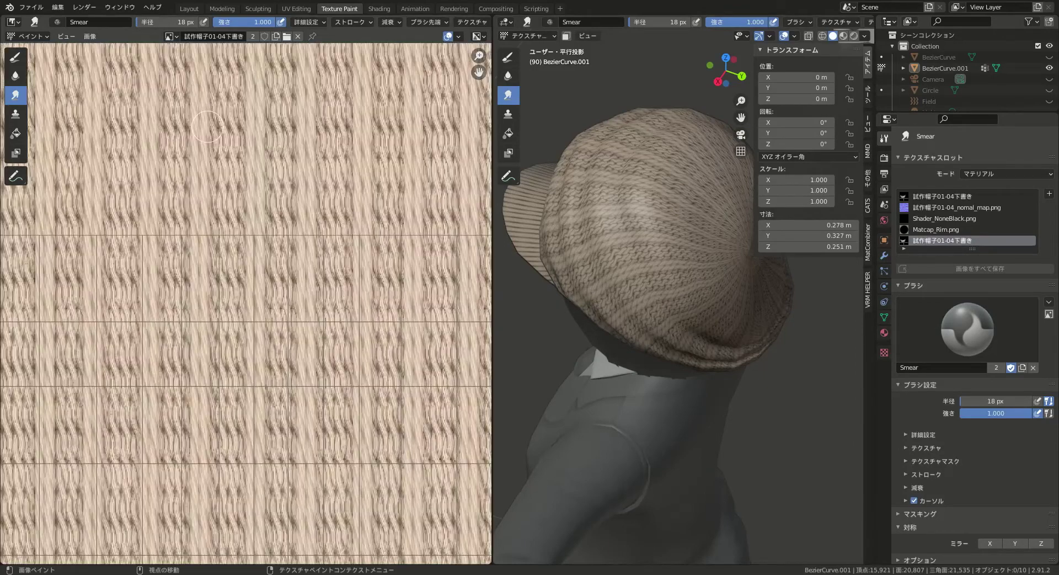
{"action": "scroll", "coordinate": [207, 126], "scroll_direction": "up", "scroll_amount": 2}
{"action": "scroll", "coordinate": [207, 126], "scroll_direction": "down", "scroll_amount": 3}
{"action": "scroll", "coordinate": [207, 126], "scroll_direction": "down", "scroll_amount": 2}
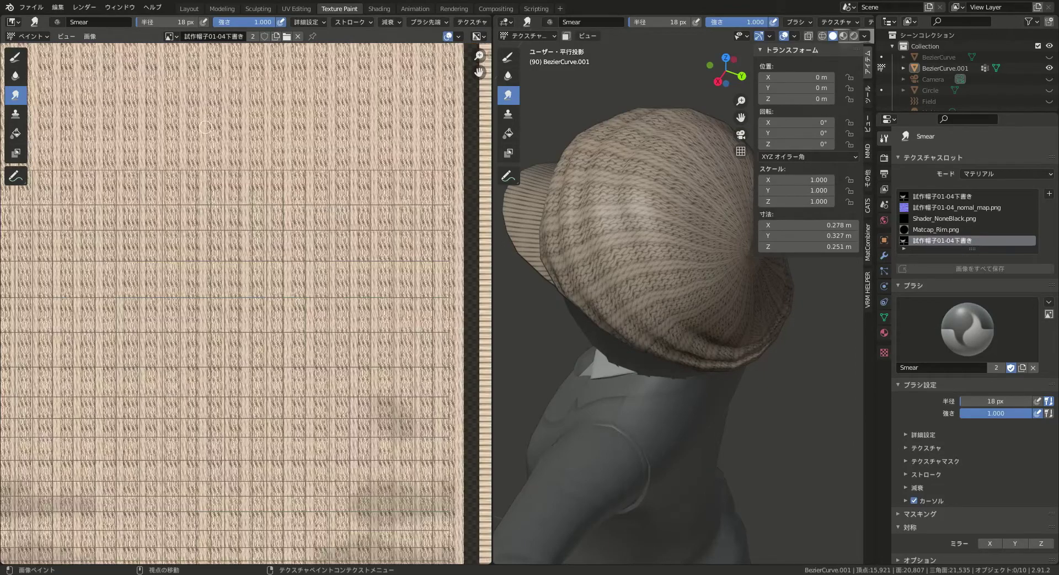
{"action": "scroll", "coordinate": [208, 126], "scroll_direction": "down", "scroll_amount": 3}
{"action": "scroll", "coordinate": [207, 127], "scroll_direction": "down", "scroll_amount": 2}
{"action": "scroll", "coordinate": [371, 148], "scroll_direction": "up", "scroll_amount": 2}
{"action": "scroll", "coordinate": [380, 157], "scroll_direction": "up", "scroll_amount": 2}
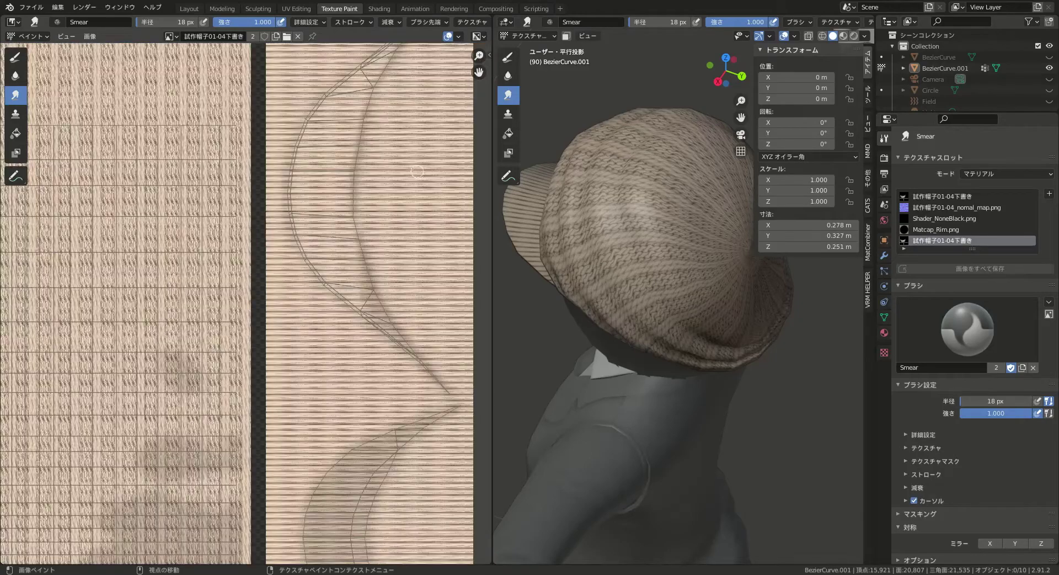
{"action": "scroll", "coordinate": [389, 165], "scroll_direction": "up", "scroll_amount": 2}
{"action": "scroll", "coordinate": [397, 172], "scroll_direction": "up", "scroll_amount": 2}
{"action": "scroll", "coordinate": [397, 171], "scroll_direction": "down", "scroll_amount": 3}
{"action": "scroll", "coordinate": [397, 172], "scroll_direction": "down", "scroll_amount": 3}
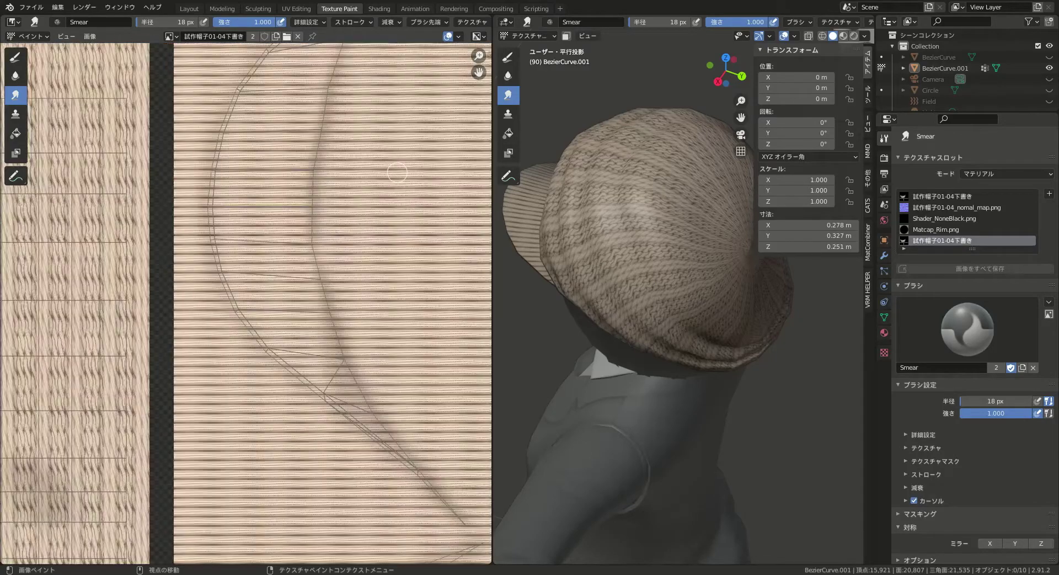
{"action": "scroll", "coordinate": [397, 171], "scroll_direction": "down", "scroll_amount": 2}
{"action": "scroll", "coordinate": [396, 172], "scroll_direction": "down", "scroll_amount": 2}
{"action": "scroll", "coordinate": [397, 172], "scroll_direction": "down", "scroll_amount": 1}
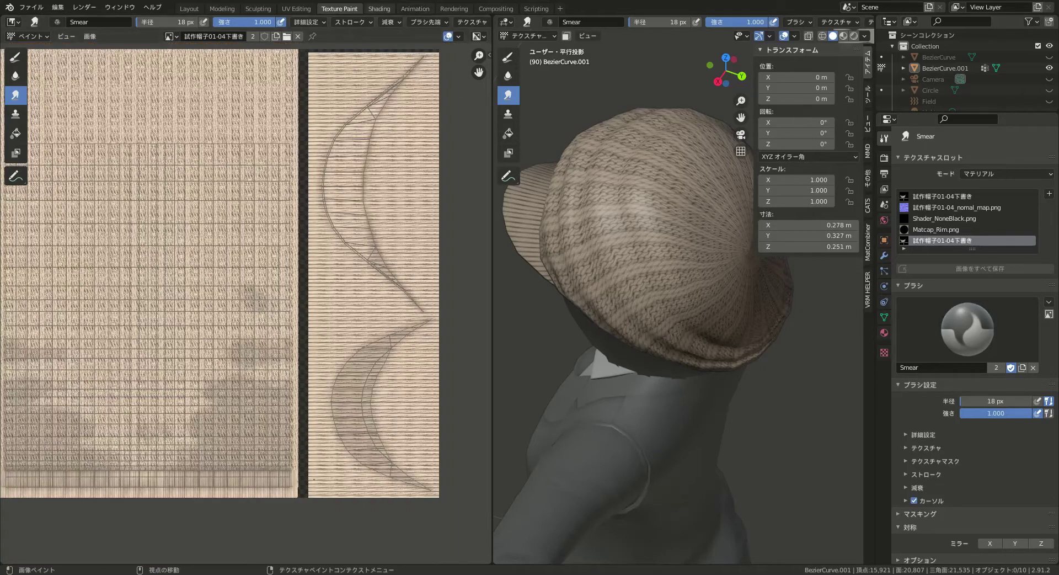
{"action": "key", "text": "ctrl+Page_Down"}
{"action": "key", "text": "KP_4"}
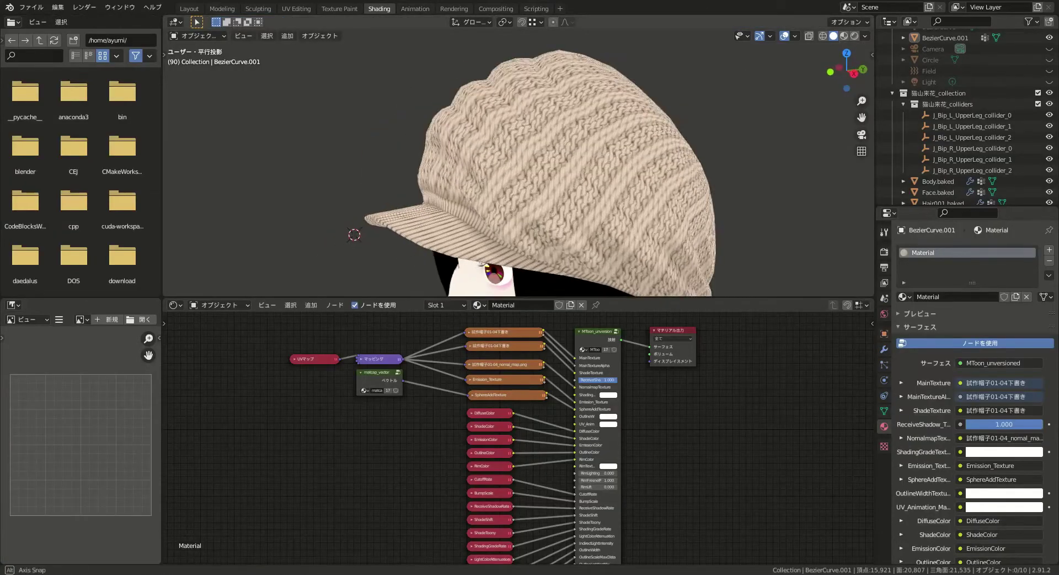
{"action": "scroll", "coordinate": [518, 435], "scroll_direction": "up", "scroll_amount": 1}
{"action": "scroll", "coordinate": [518, 435], "scroll_direction": "up", "scroll_amount": 1}
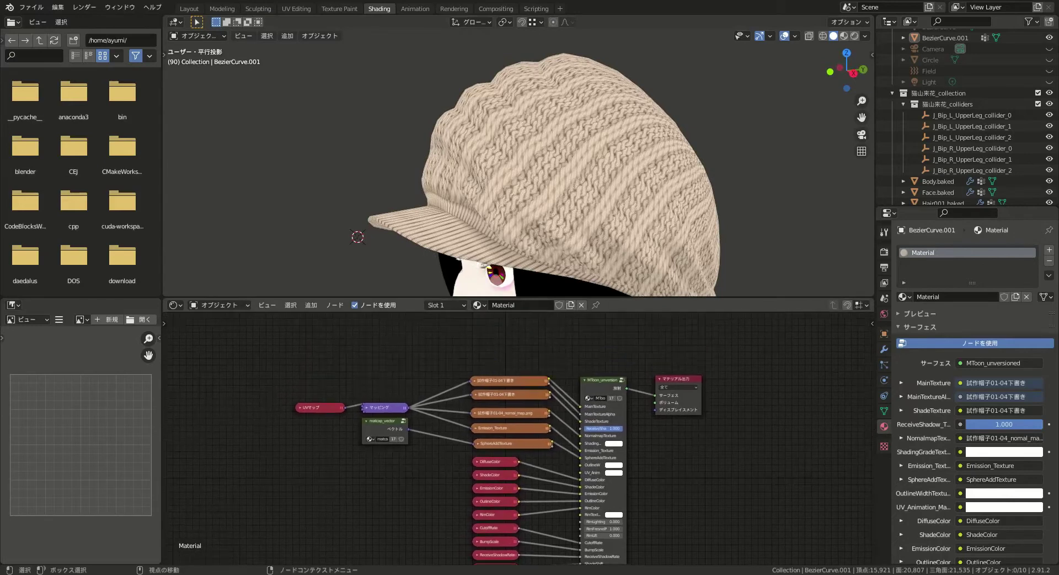
{"action": "scroll", "coordinate": [519, 436], "scroll_direction": "up", "scroll_amount": 1}
{"action": "scroll", "coordinate": [518, 436], "scroll_direction": "up", "scroll_amount": 1}
{"action": "mouse_move", "coordinate": [518, 435]}
{"action": "middle_mouse_down"}
{"action": "mouse_move", "coordinate": [570, 425]}
{"action": "mouse_move", "coordinate": [572, 256]}
{"action": "middle_mouse_up"}
{"action": "middle_click_drag", "start_coordinate": [571, 441], "coordinate": [570, 412]}
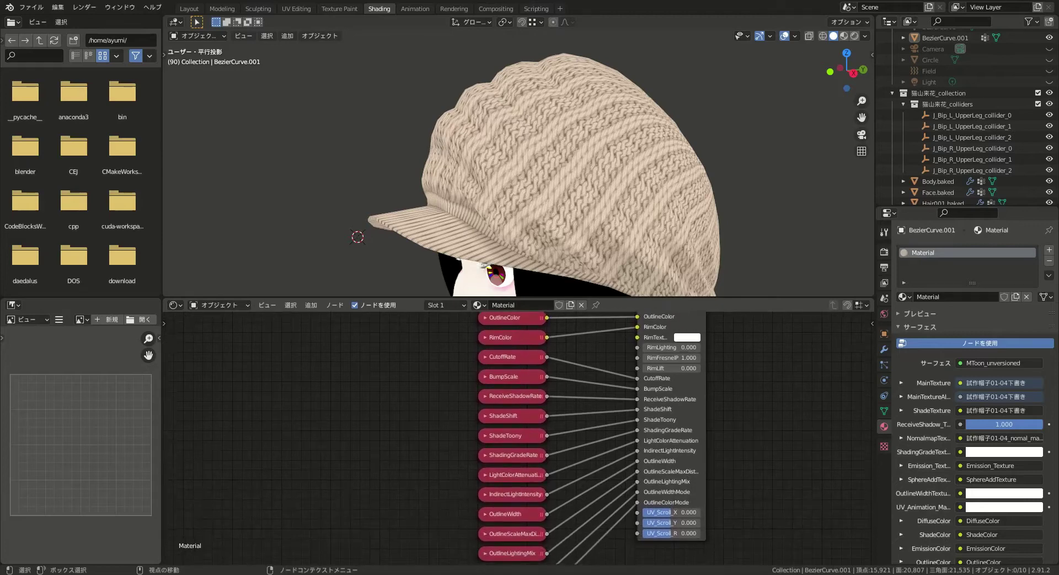
{"action": "mouse_move", "coordinate": [497, 166]}
{"action": "middle_mouse_down"}
{"action": "mouse_move", "coordinate": [604, 165]}
{"action": "mouse_move", "coordinate": [471, 165]}
{"action": "middle_mouse_up"}
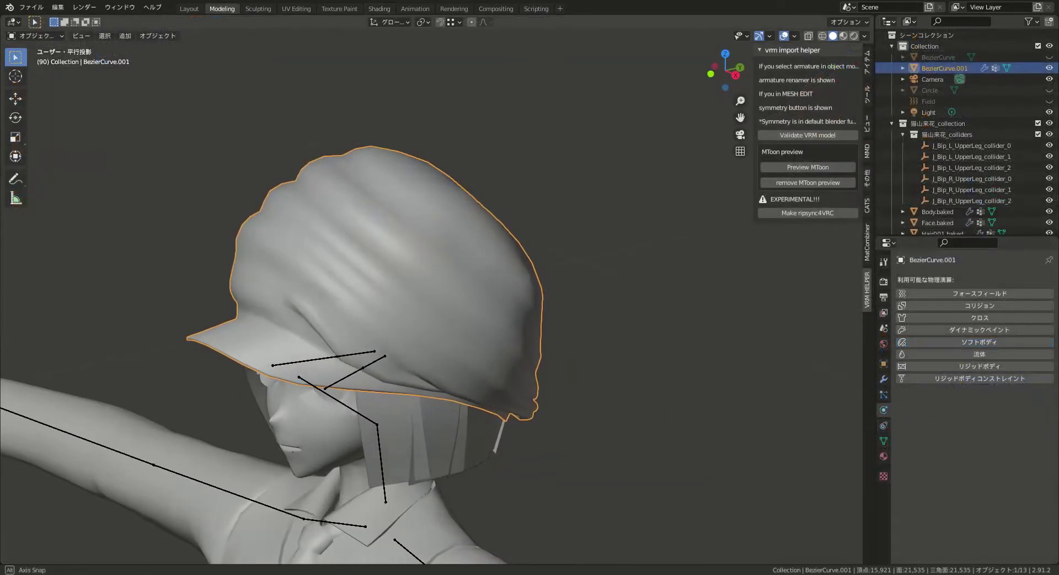
Step: Orbit to a side view of the cap and enter Edit Mode on its mesh
{"action": "mouse_move", "coordinate": [471, 165]}
{"action": "middle_mouse_down"}
{"action": "mouse_move", "coordinate": [339, 165]}
{"action": "mouse_move", "coordinate": [317, 187]}
{"action": "mouse_move", "coordinate": [179, 161]}
{"action": "middle_mouse_up"}
{"action": "key", "text": "Tab"}
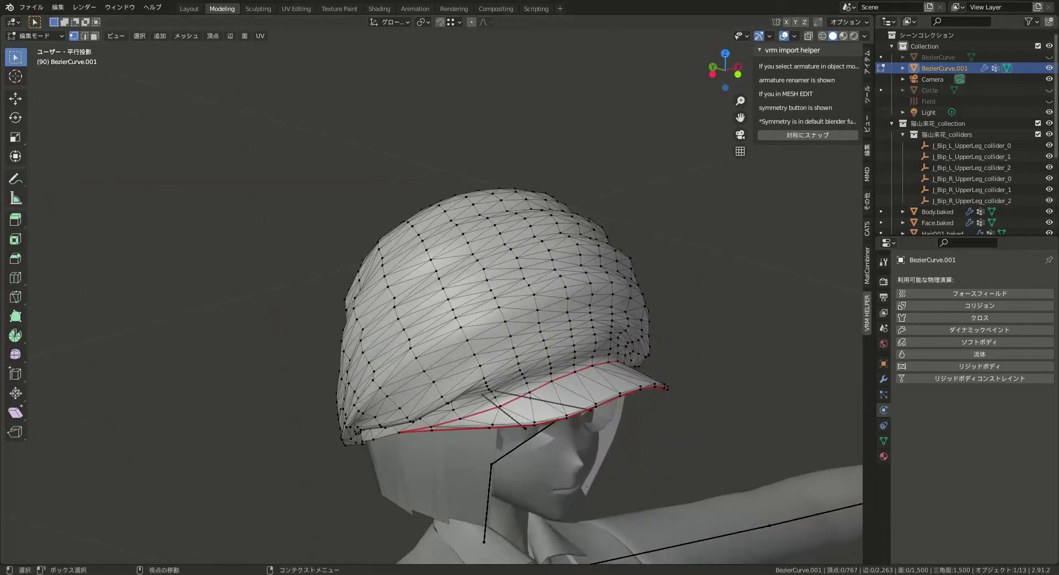